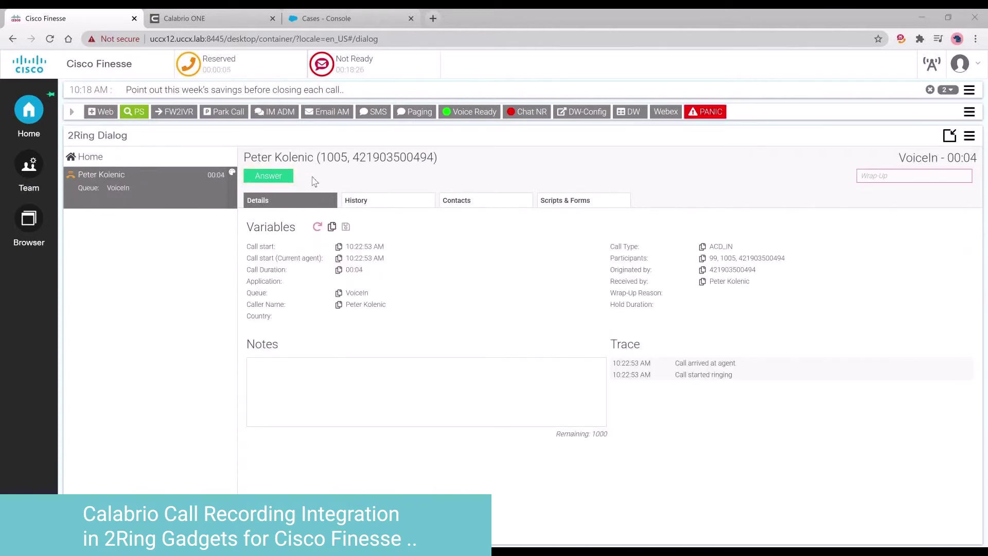
# Answer the ringing VoiceIn call so the agent is Talking and the call records.
pyautogui.click(269, 178)
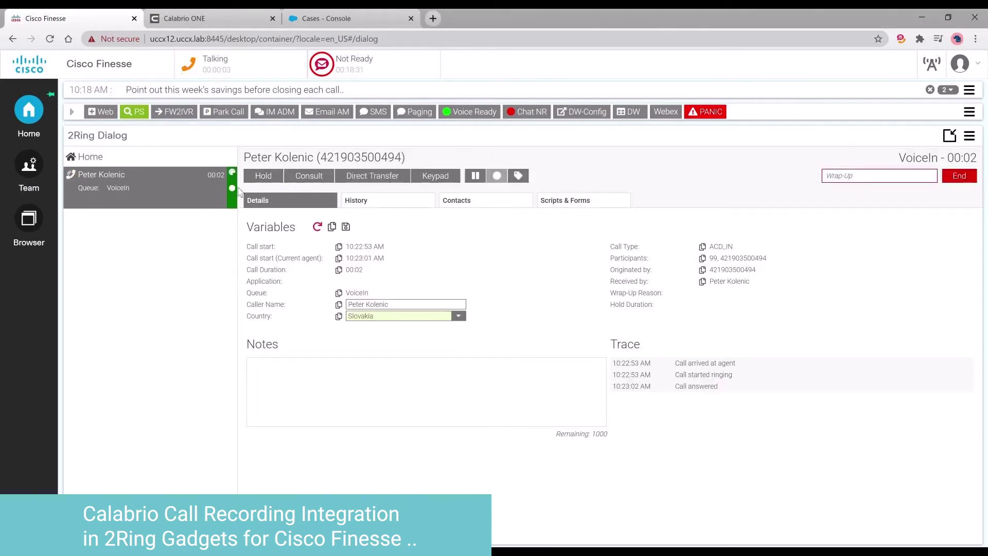
pyautogui.moveTo(235, 194)
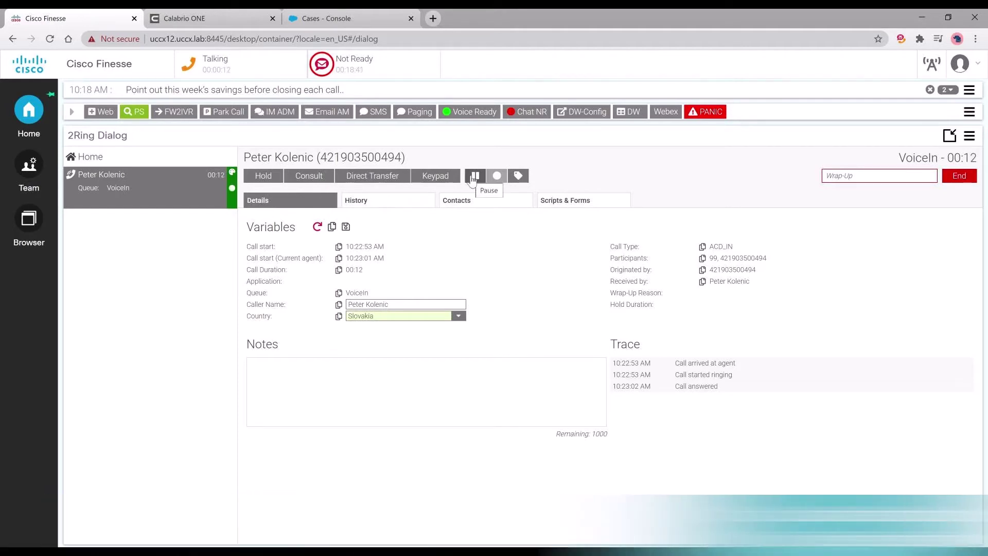
# Pause recording of the active VoiceIn call while the conversation continues.
pyautogui.click(473, 176)
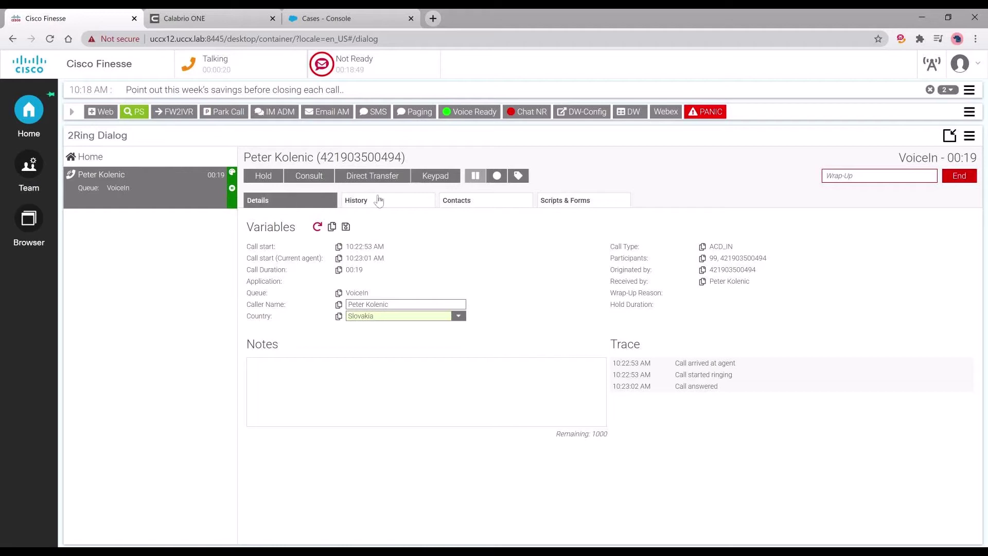
# Resume the call recording and set the caller's Country to USA.
pyautogui.click(493, 177)
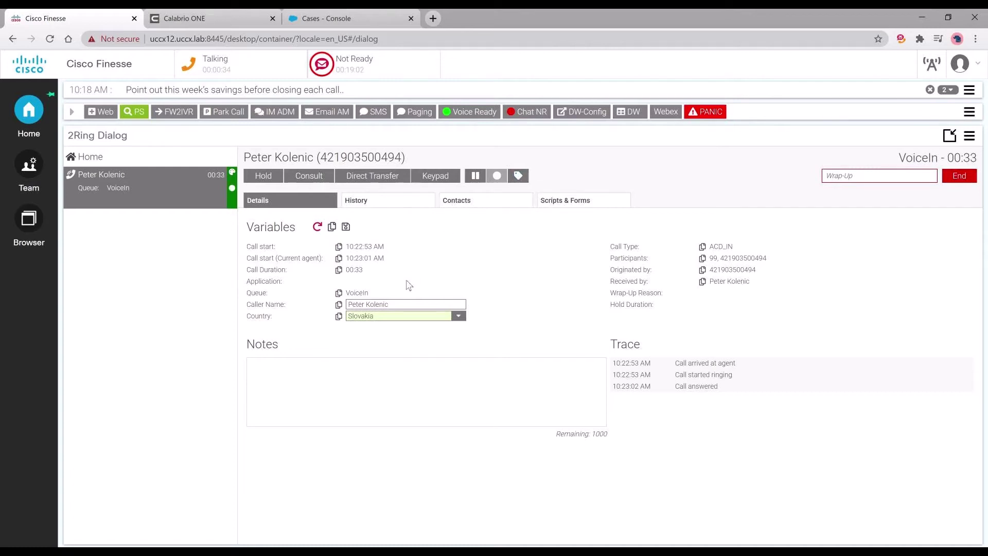
pyautogui.moveTo(394, 307); pyautogui.dragTo(349, 308)
pyautogui.click(458, 316)
pyautogui.click(414, 329)
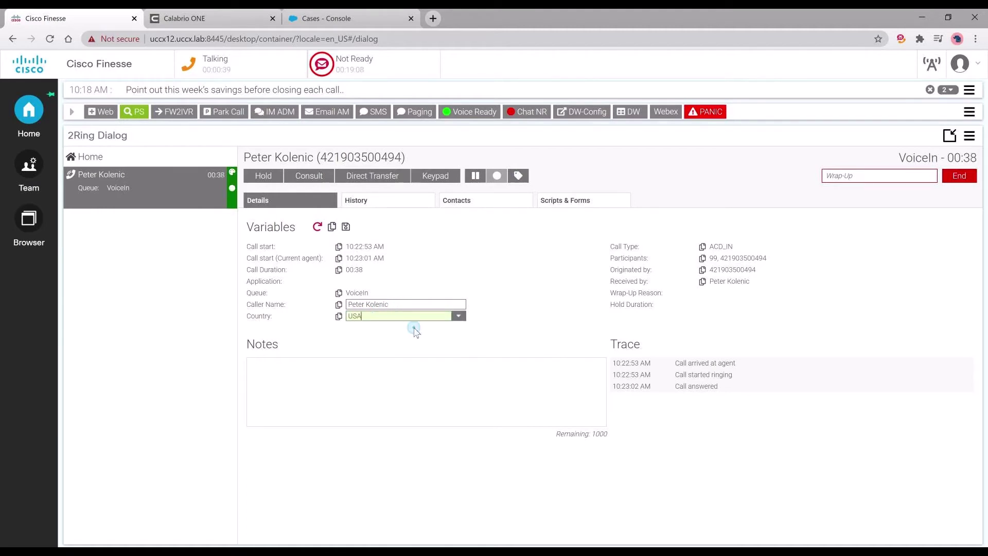
# Add the note 'Custom notes field' to the call and end it.
pyautogui.click(341, 371)
pyautogui.write('Custom notes fiel')
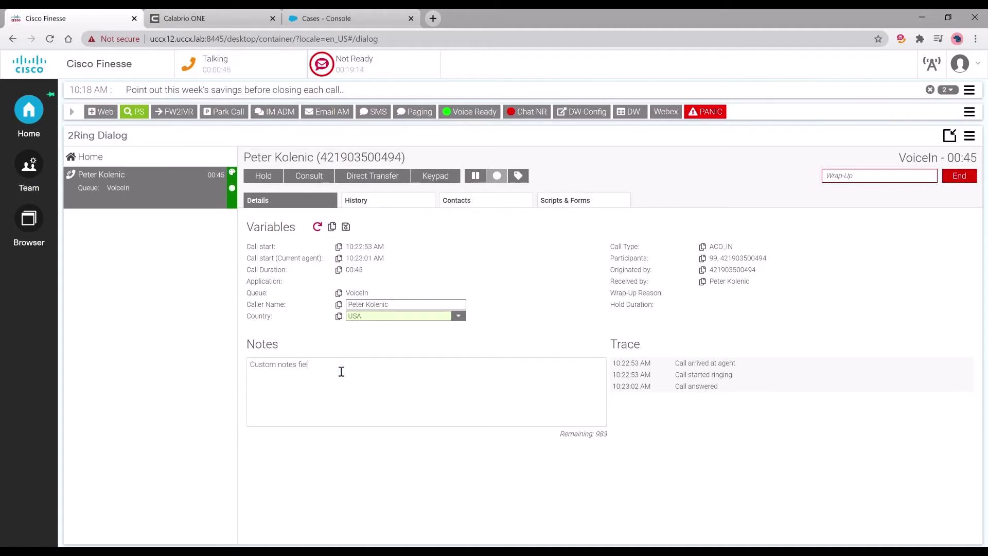
pyautogui.write('s')
pyautogui.press('BackSpace')
pyautogui.write('d')
pyautogui.click(957, 178)
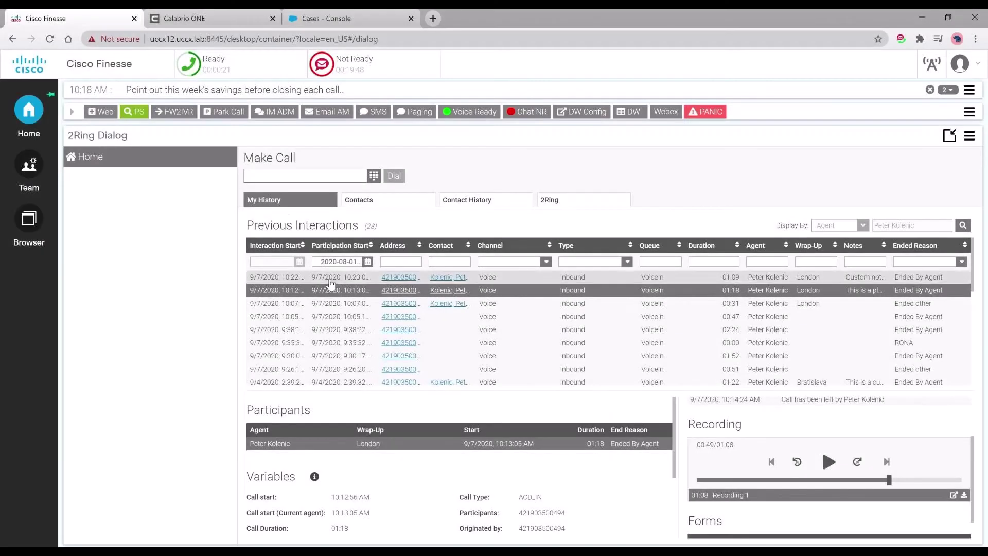
# Review the ended call's details, notes and recording in the first My History row.
pyautogui.click(330, 278)
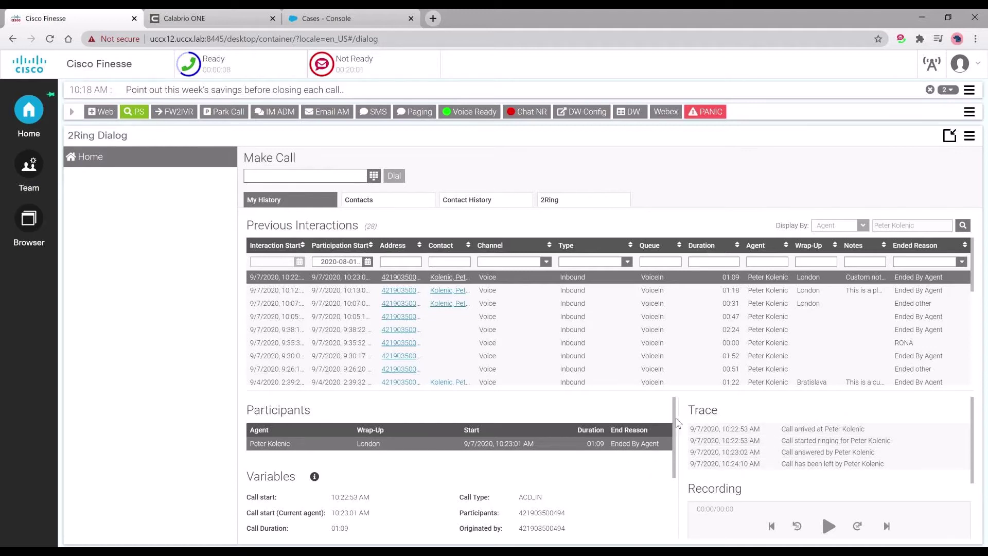
pyautogui.moveTo(675, 423); pyautogui.dragTo(674, 501)
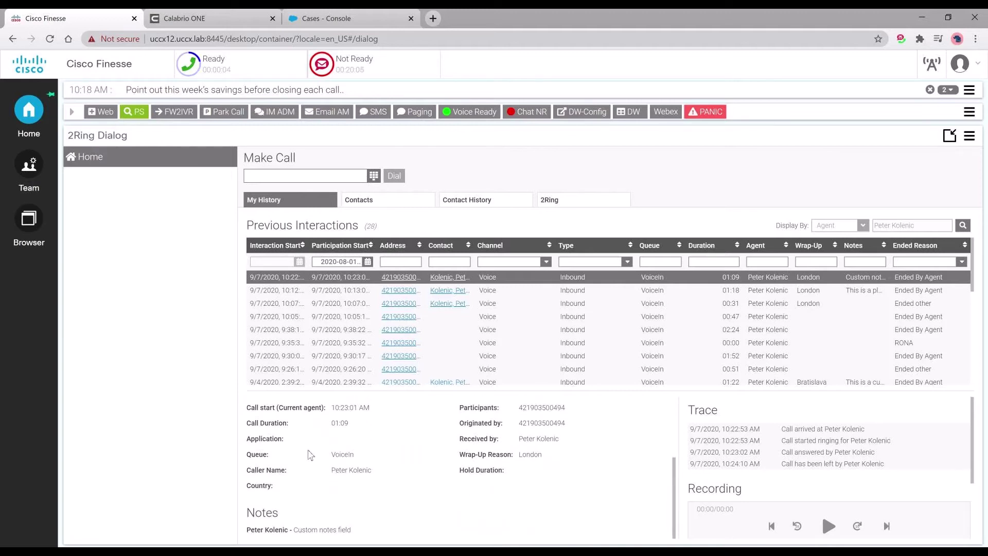
pyautogui.moveTo(333, 473); pyautogui.dragTo(257, 486)
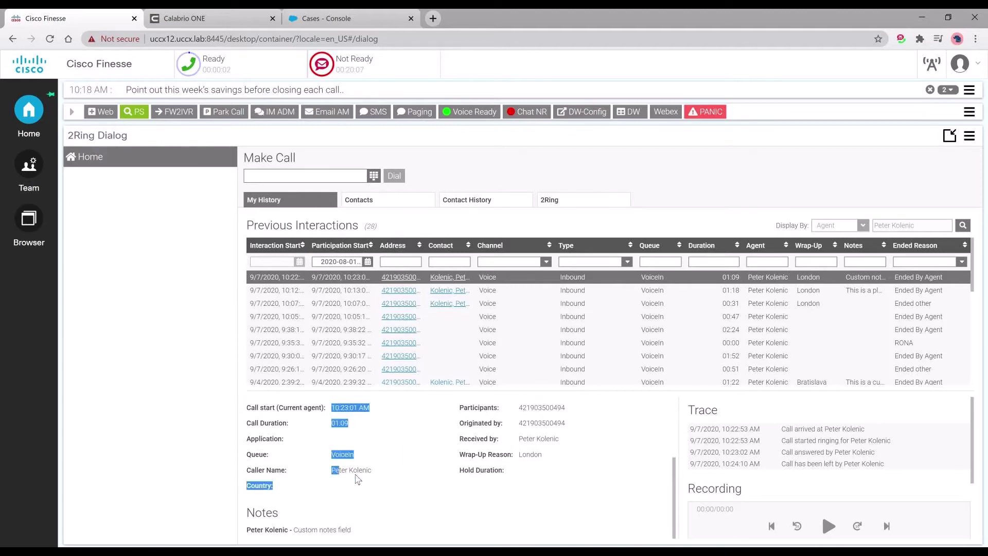
pyautogui.click(503, 462)
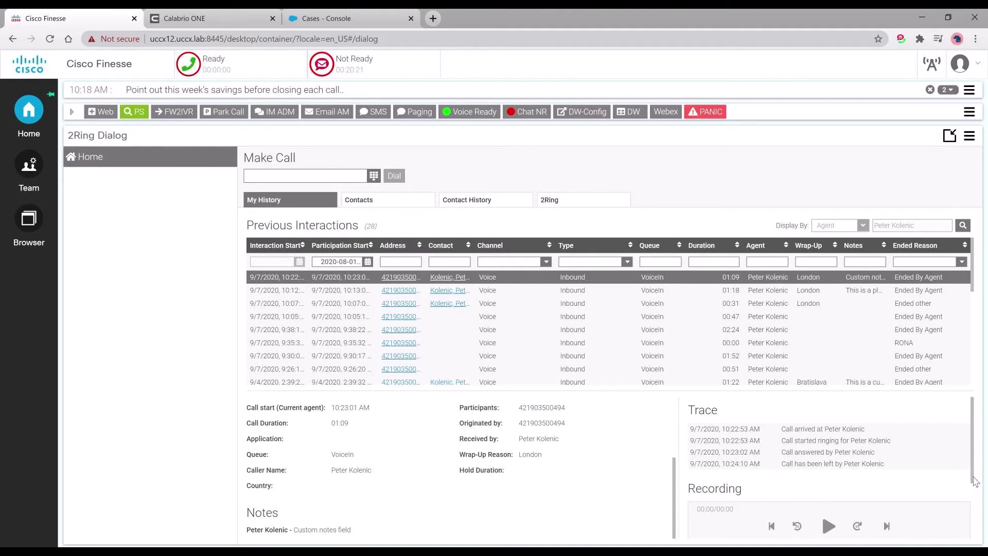
pyautogui.scroll(-1, 970, 503)
pyautogui.scroll(-3, 970, 503)
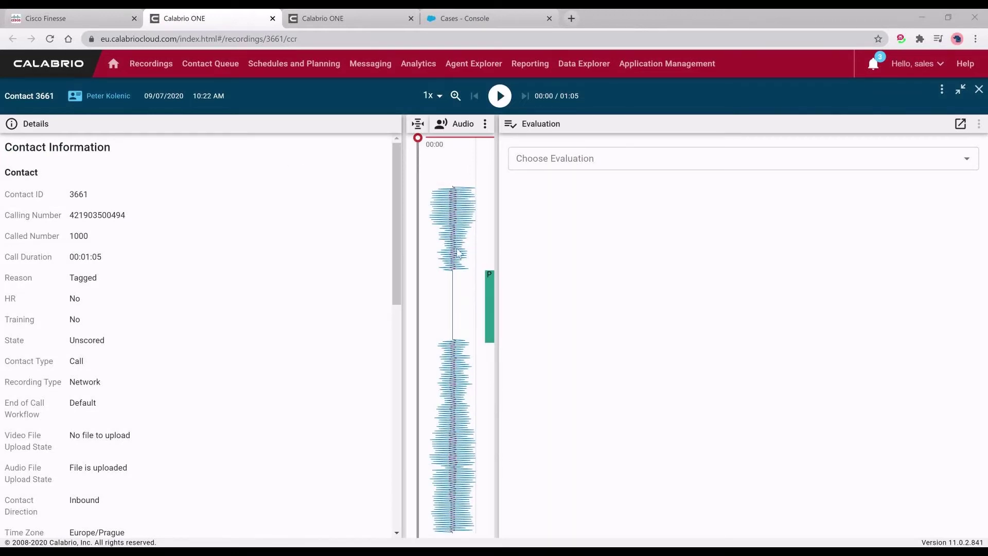
# Check contact 3661's Tagged pause reason, then expand Metadata to show caller name and notes.
pyautogui.moveTo(492, 284)
pyautogui.moveTo(95, 280); pyautogui.dragTo(72, 281)
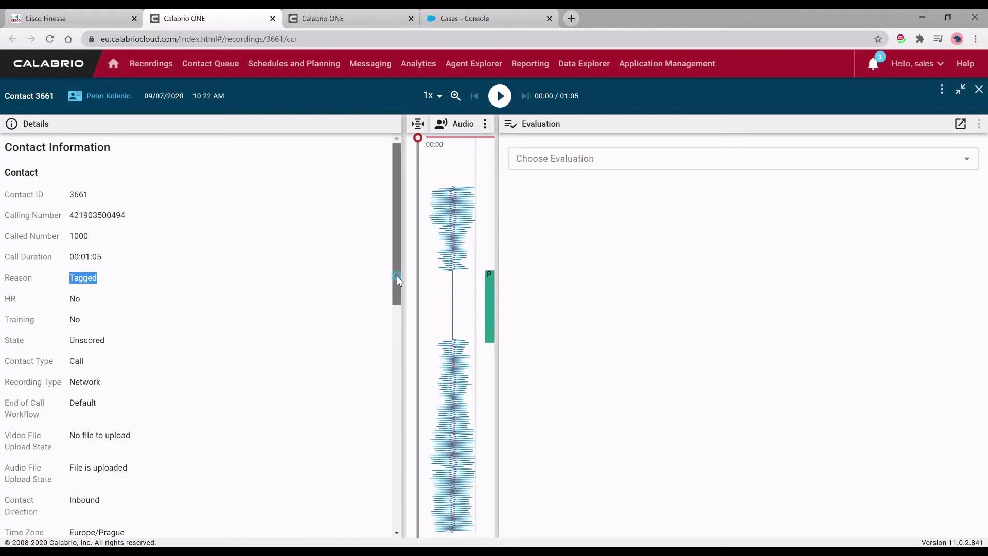
pyautogui.moveTo(397, 278); pyautogui.dragTo(396, 528)
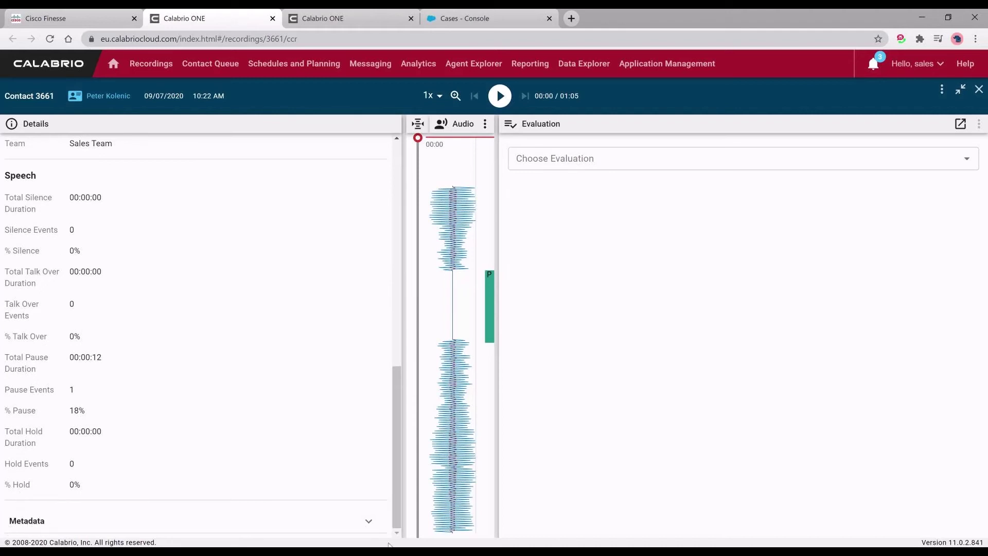
pyautogui.click(368, 523)
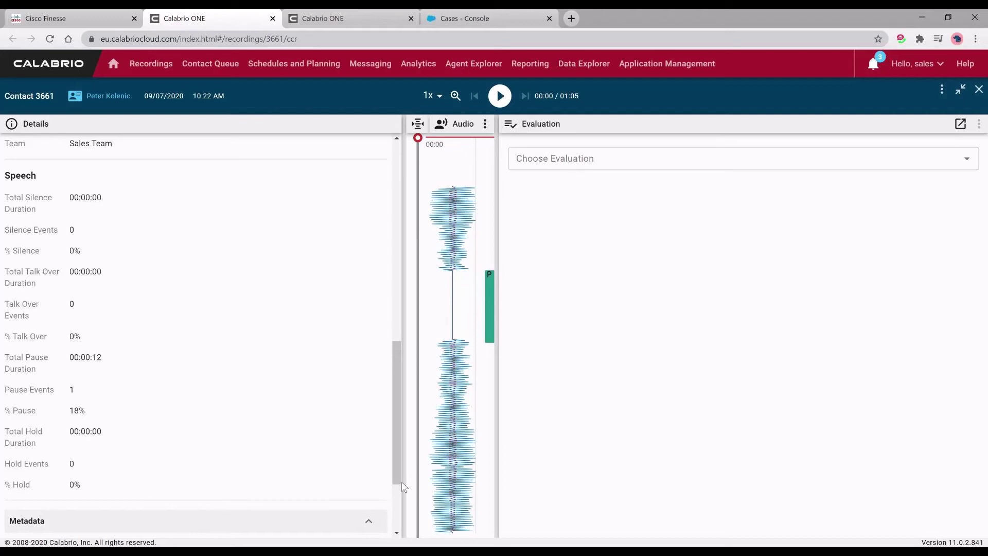
pyautogui.moveTo(402, 483); pyautogui.dragTo(396, 527)
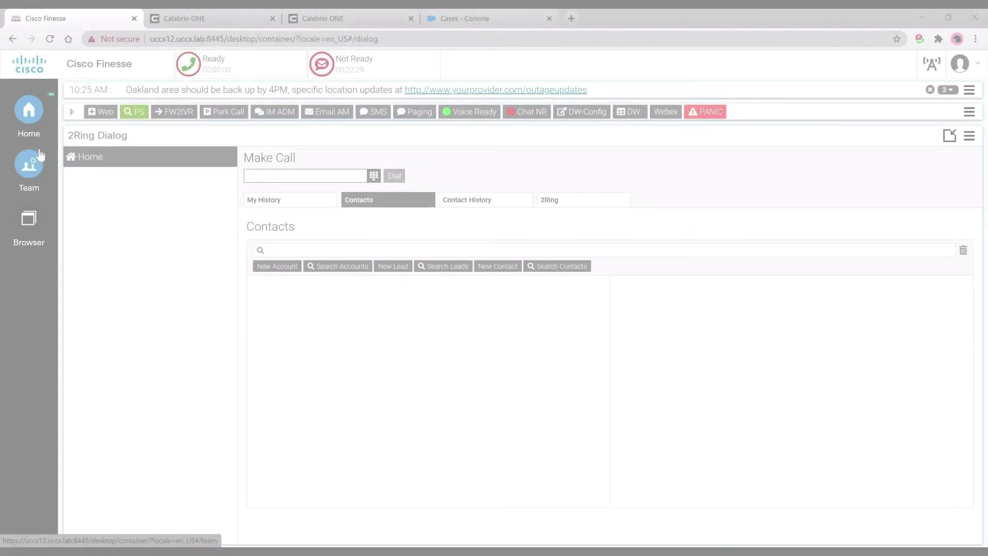
# Show the latest VoiceIn call's details in the agent's Interaction History under Team.
pyautogui.click(39, 154)
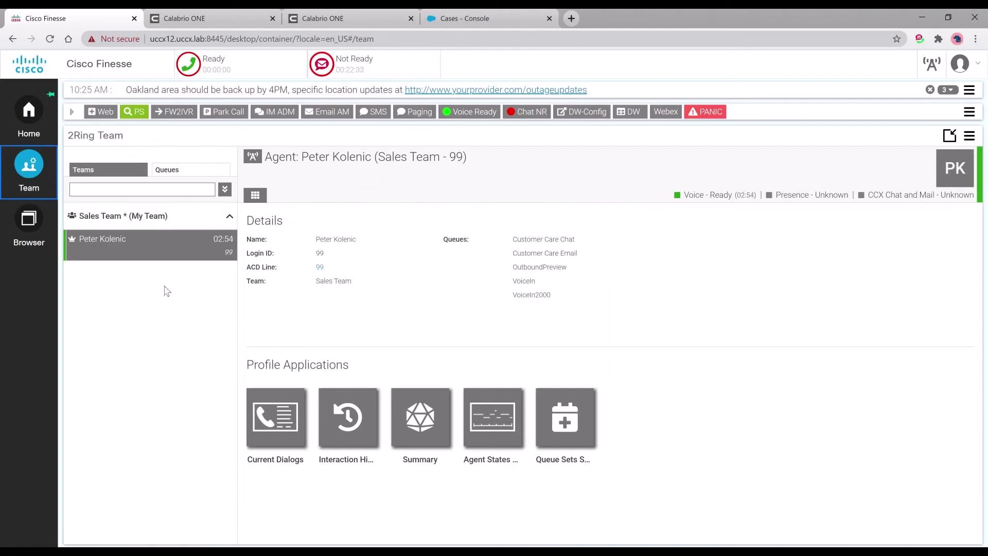
pyautogui.click(338, 417)
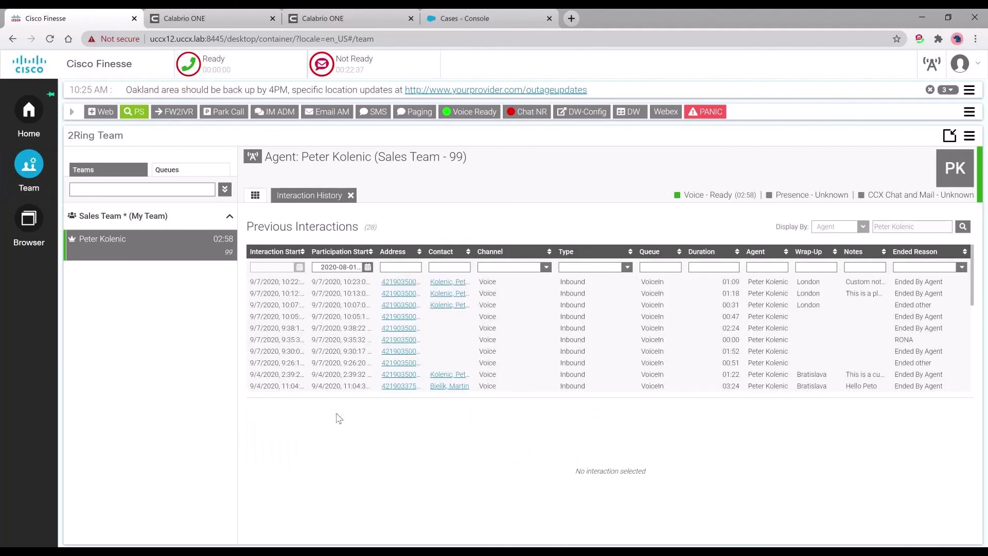
pyautogui.click(348, 287)
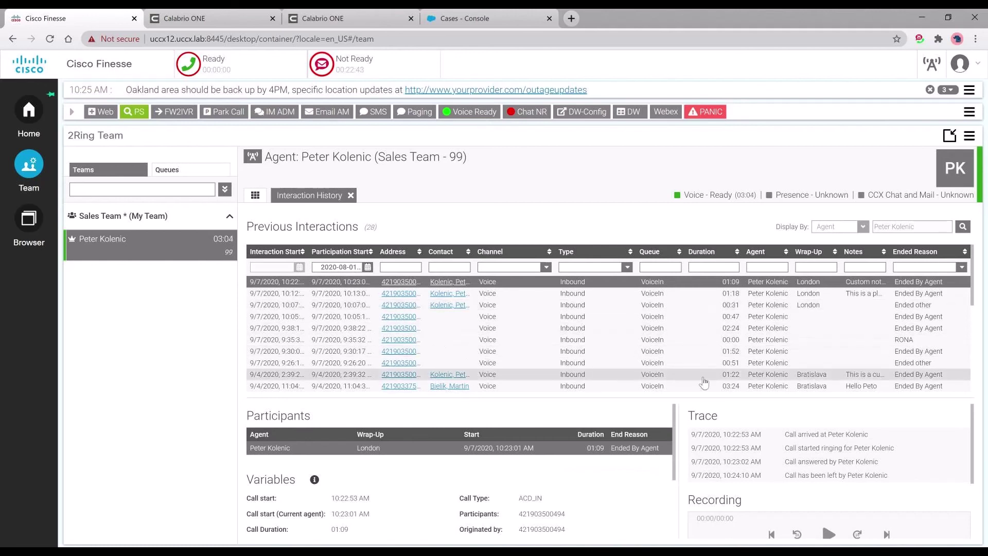
# Play back Recording 1 of the latest call, leaving it paused at 00:13 of 00:57.
pyautogui.scroll(-5, 811, 370)
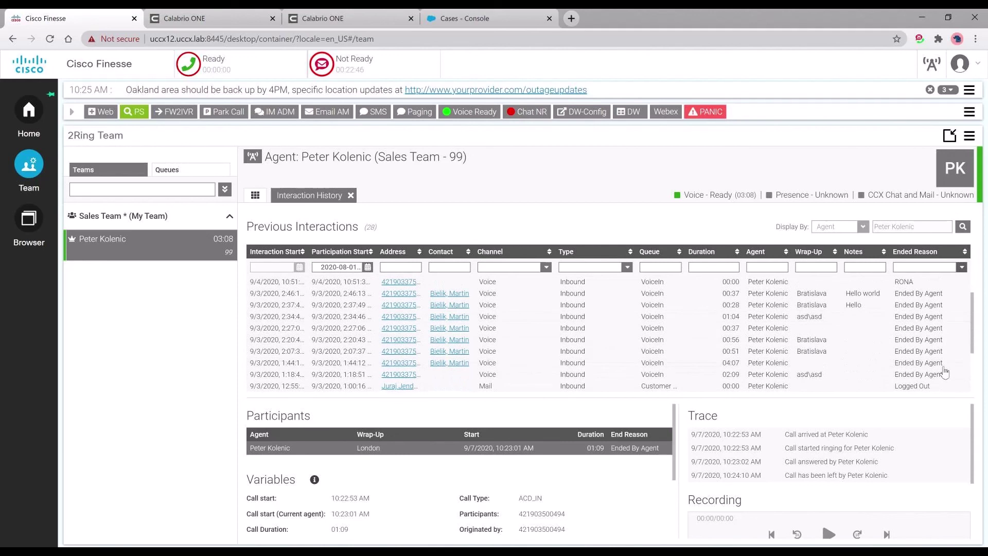
pyautogui.scroll(-2, 961, 502)
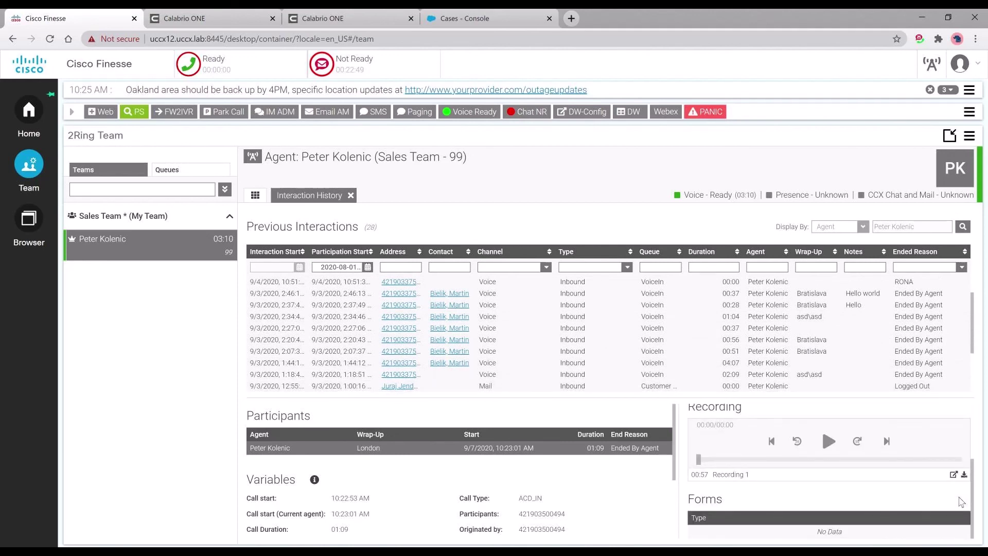
pyautogui.click(838, 474)
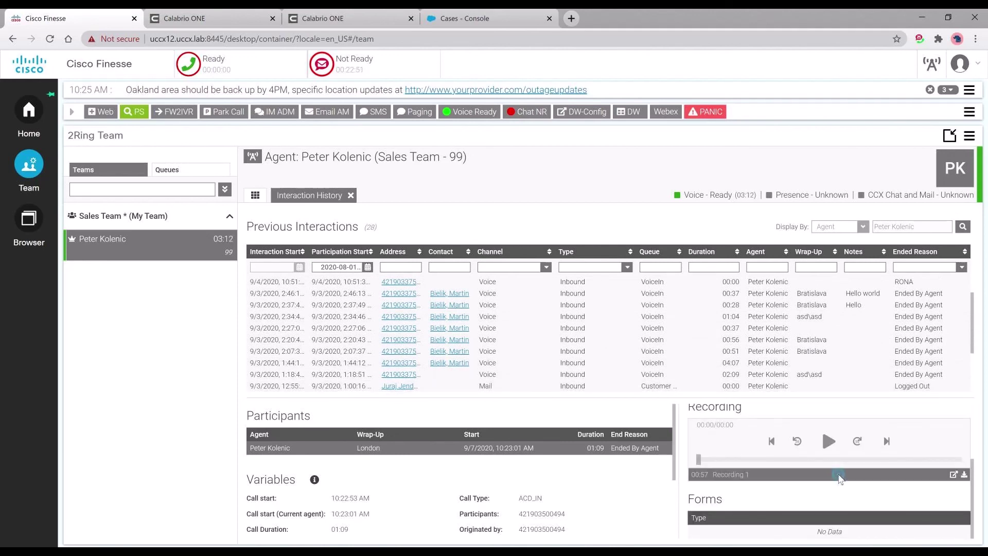
pyautogui.click(828, 442)
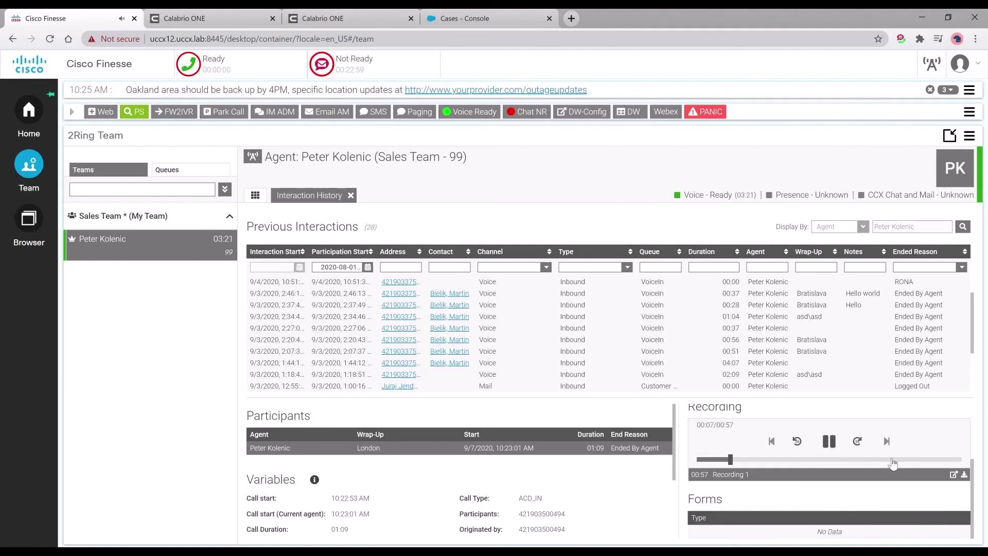
pyautogui.click(826, 447)
pyautogui.click(828, 445)
pyautogui.click(828, 446)
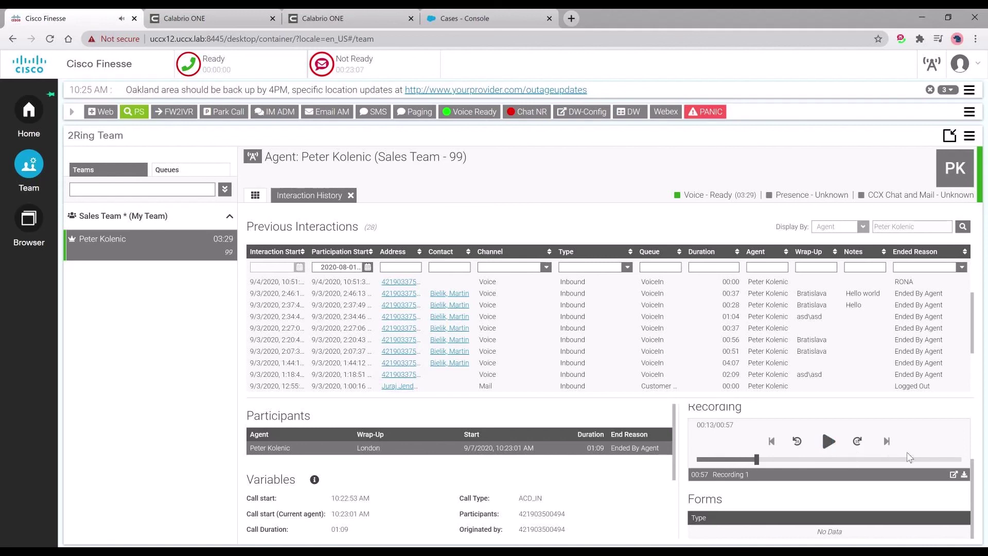